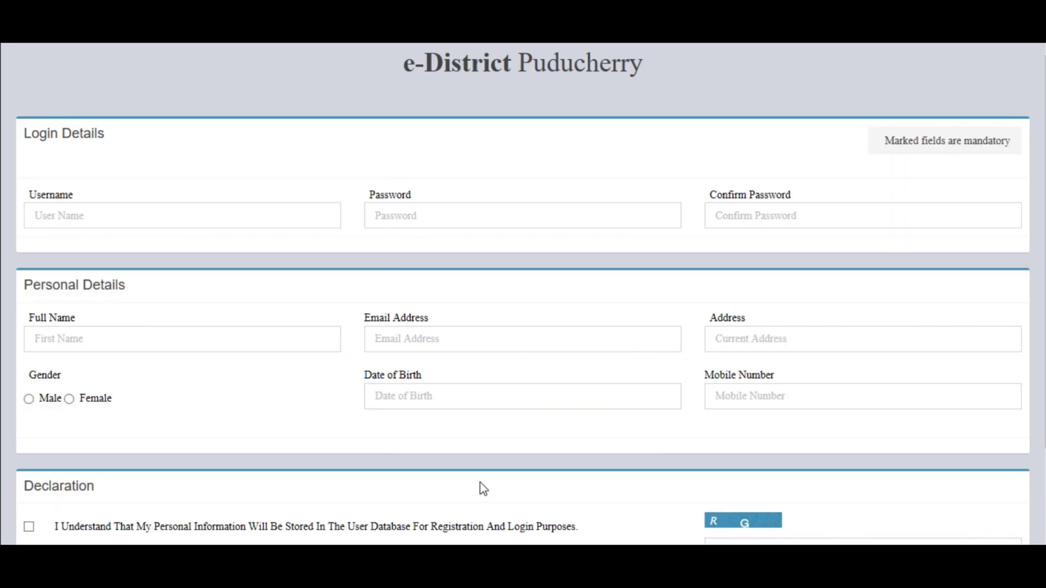
Enter the new account's username and type its password into both password fields.
{"action": "left_click", "coordinate": [276, 215]}
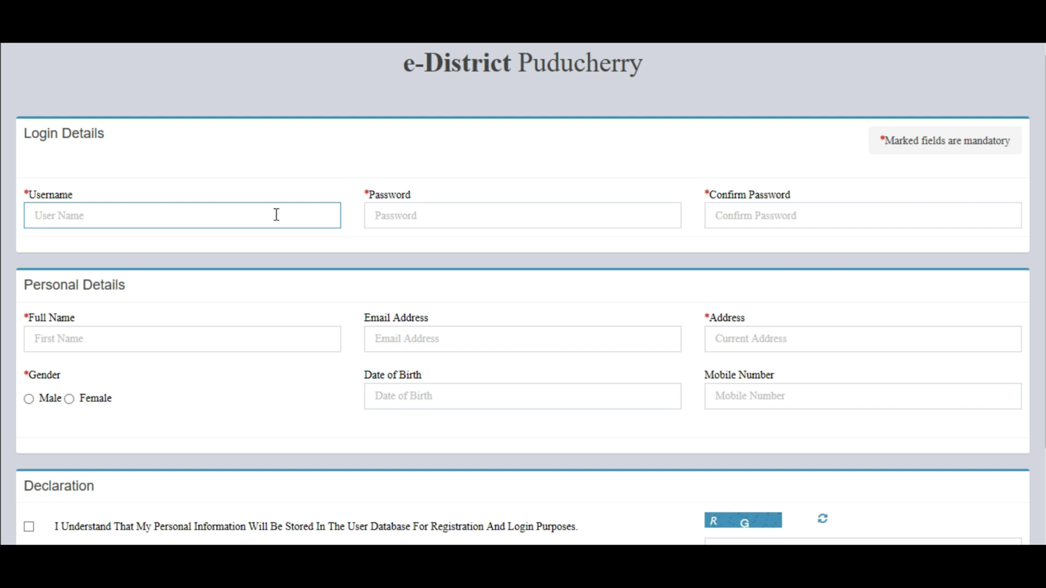
{"action": "type", "text": "Pondicherry"}
{"action": "key", "text": "Tab"}
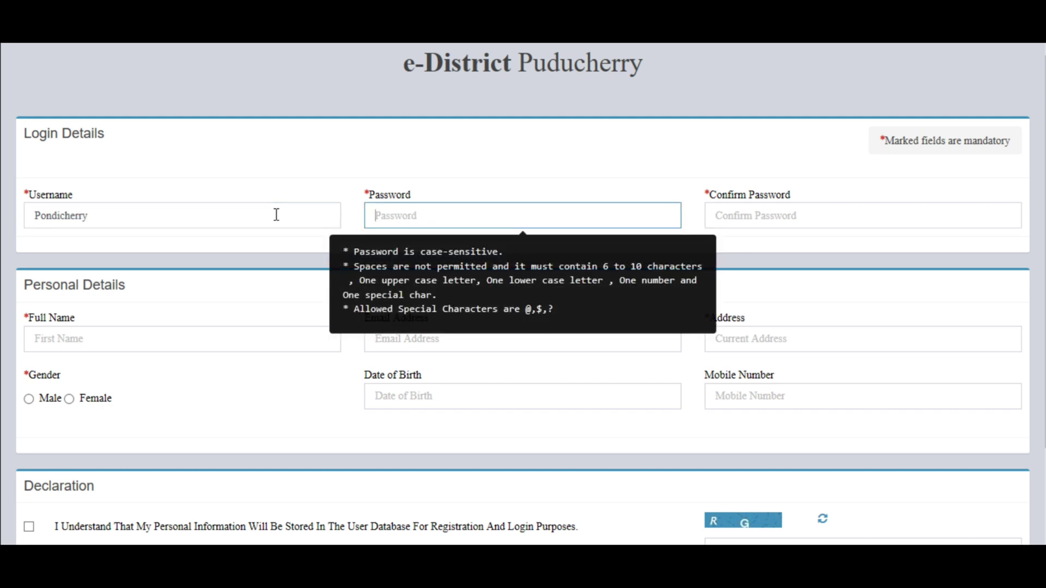
{"action": "key", "text": "Tab"}
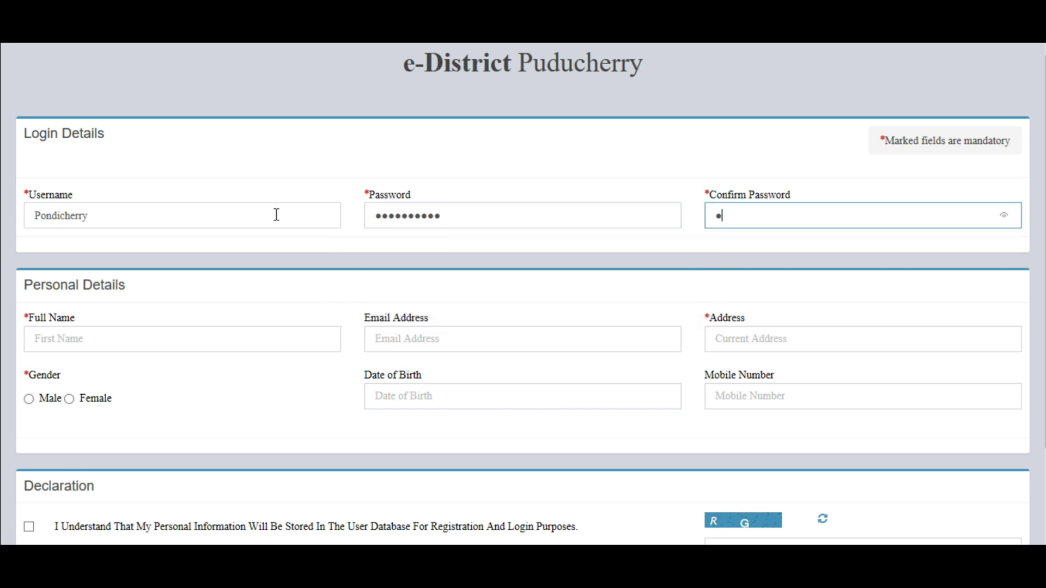
{"action": "key", "text": "Tab"}
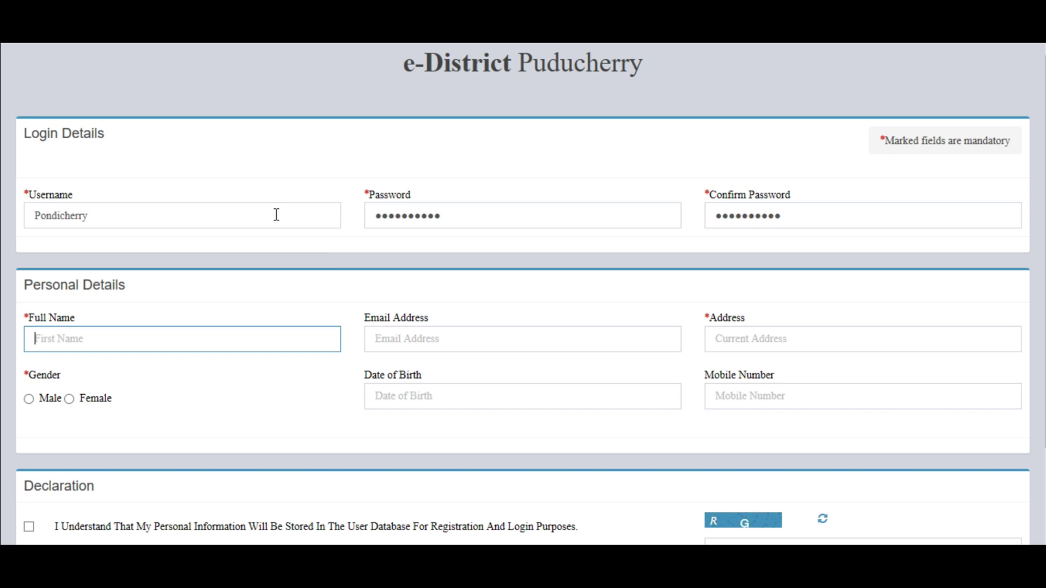
Fill in the applicant's full name and a gmail.com e-mail address.
{"action": "type", "text": "Puducherry"}
{"action": "key", "text": "Tab"}
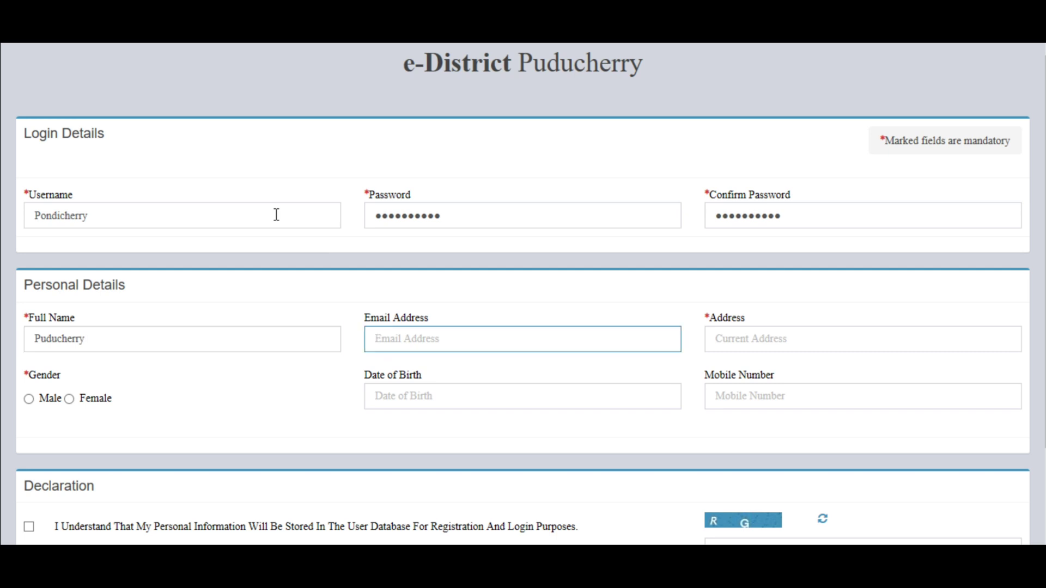
{"action": "key", "text": "Tab"}
Enter the applicant's address and set the gender to Male.
{"action": "type", "text": "I"}
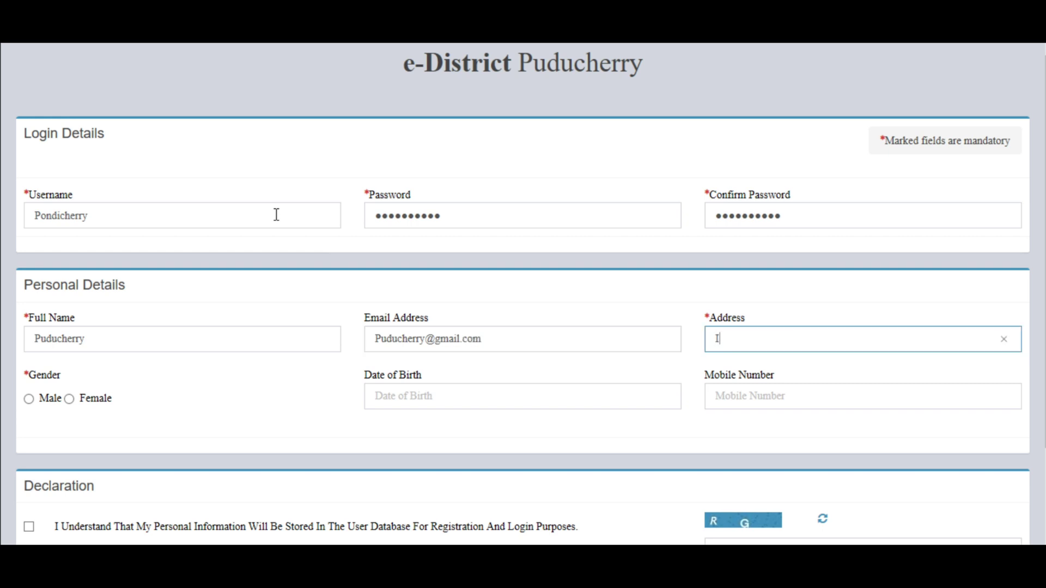
{"action": "type", "text": "T DEPARTMENT"}
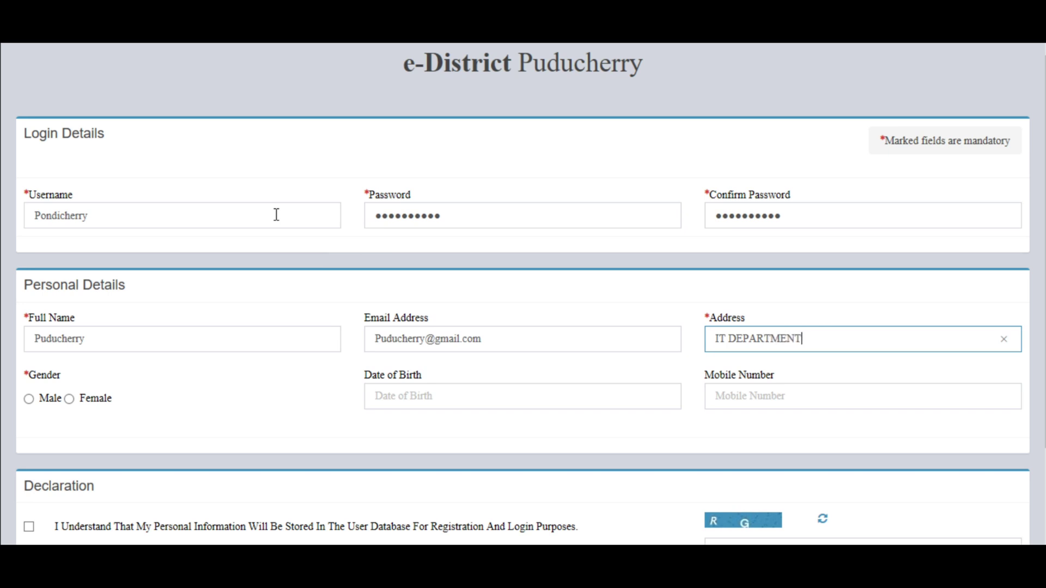
{"action": "key", "text": "BackSpace"}
{"action": "key", "text": "BackSpace"}
{"action": "key", "text": "BackSpace"}
{"action": "key", "text": "BackSpace"}
{"action": "key", "text": "BackSpace"}
{"action": "key", "text": "BackSpace"}
{"action": "key", "text": "BackSpace"}
{"action": "key", "text": "BackSpace"}
{"action": "key", "text": "BackSpace"}
{"action": "type", "text": "EPARTMENT"}
{"action": "key", "text": "Tab"}
{"action": "key", "text": "space"}
{"action": "key", "text": "Tab"}
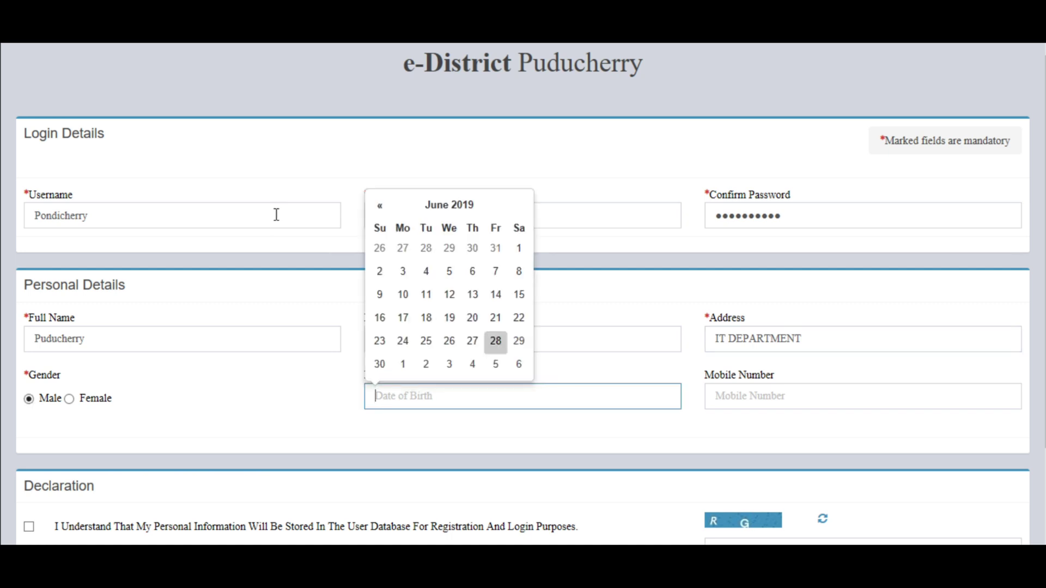
Pick 23 March 2017 as the date of birth and type the mobile number.
{"action": "left_click", "coordinate": [449, 206]}
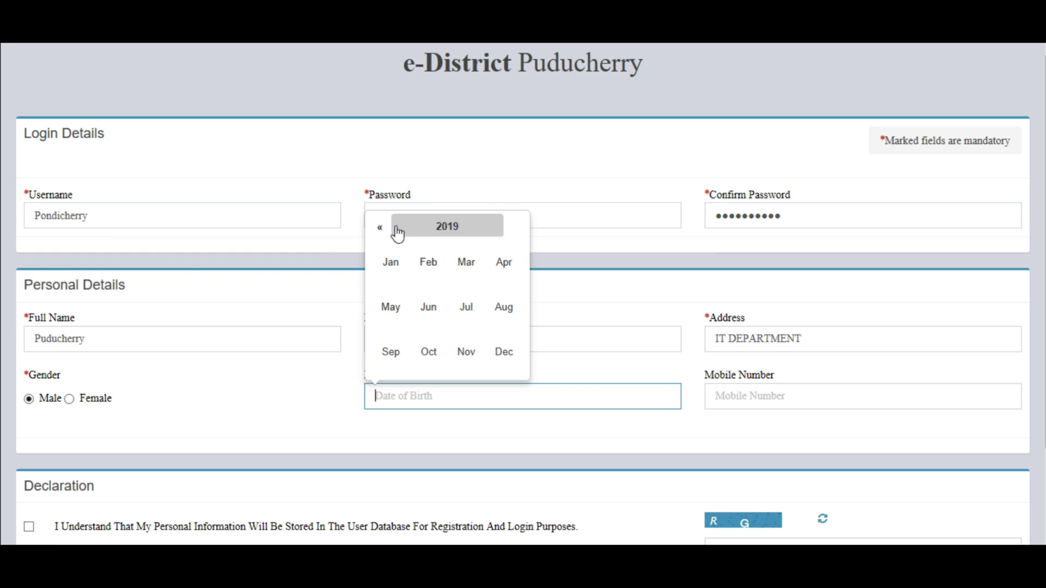
{"action": "left_click", "coordinate": [381, 229]}
{"action": "left_click", "coordinate": [381, 230]}
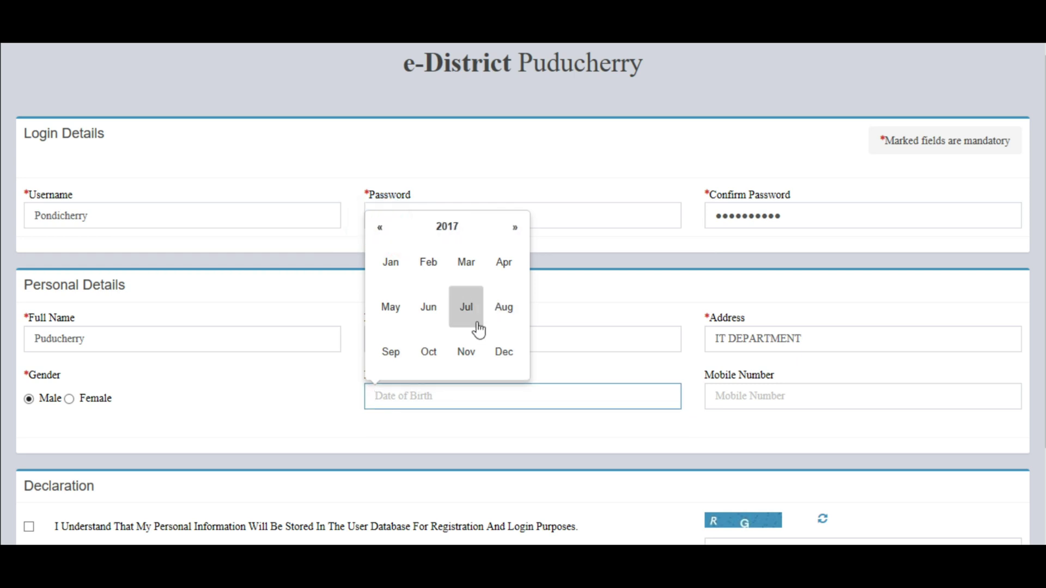
{"action": "left_click", "coordinate": [466, 264]}
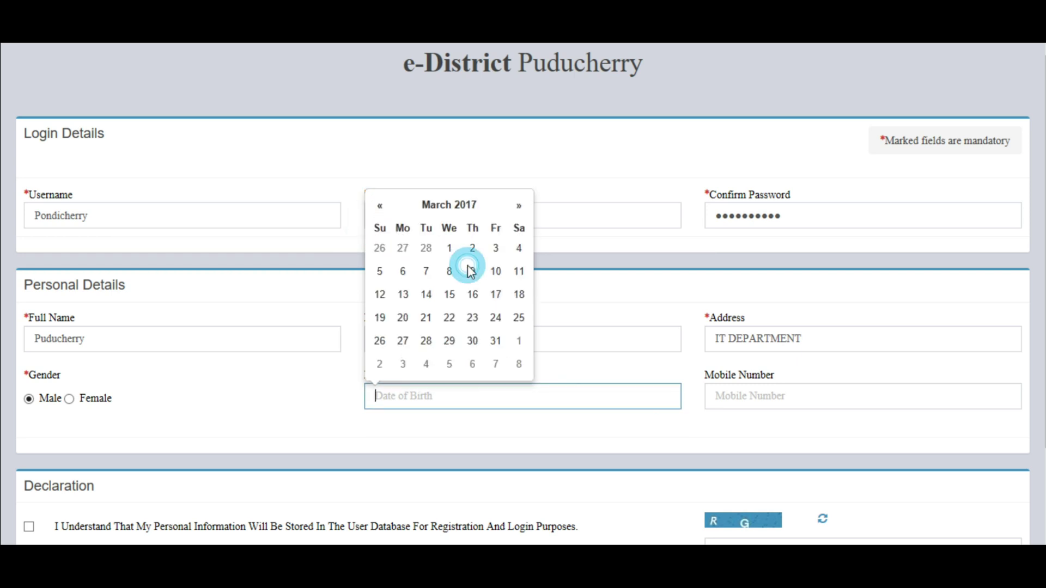
{"action": "left_click", "coordinate": [469, 318]}
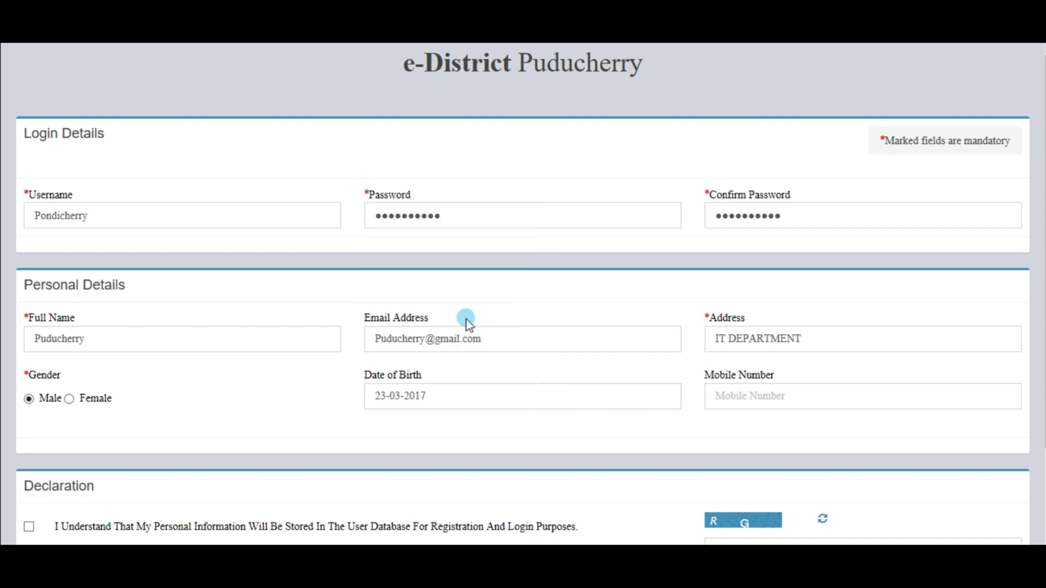
{"action": "left_click", "coordinate": [749, 399]}
{"action": "type", "text": "9"}
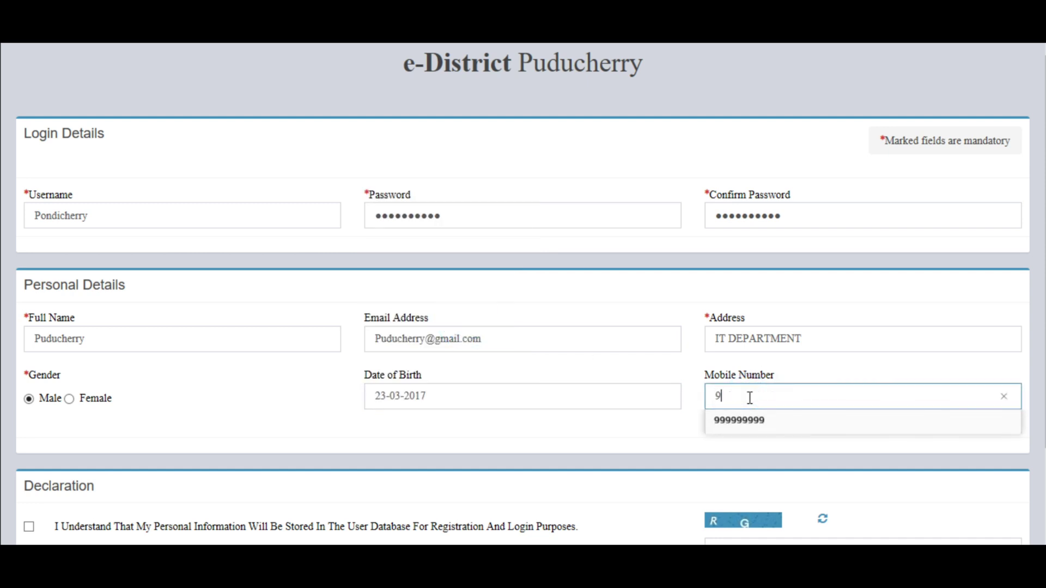
{"action": "type", "text": "999999999"}
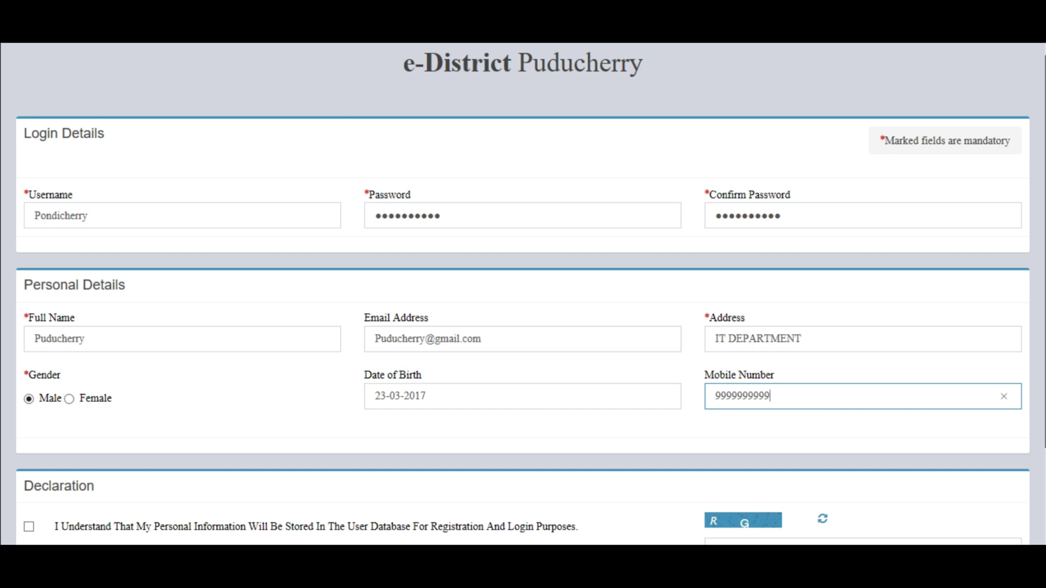
Tick the data storage declaration, enter the captcha, sign up, then follow the login link.
{"action": "scroll", "coordinate": [523, 294], "scroll_direction": "down", "scroll_amount": 2}
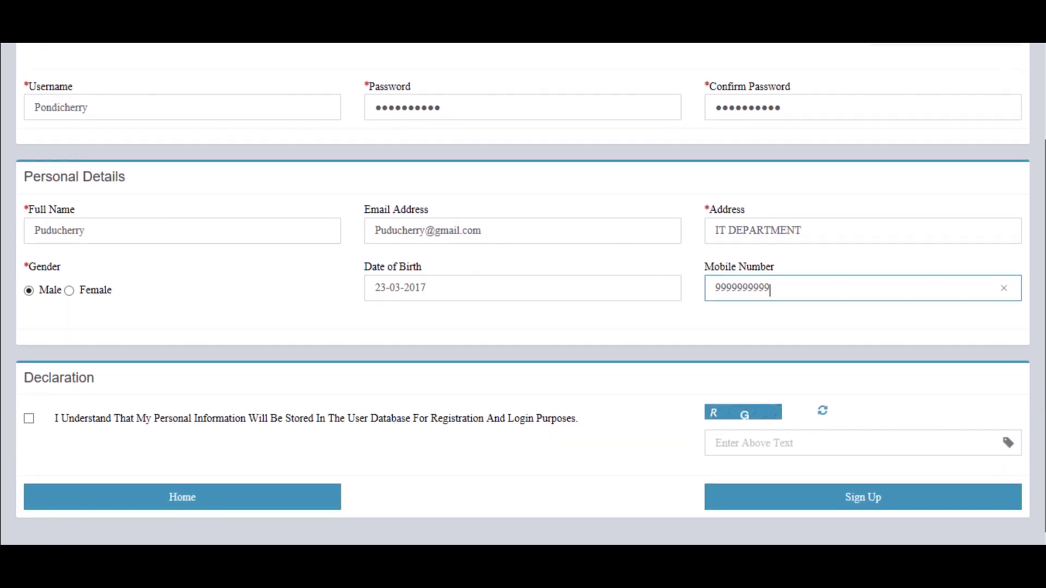
{"action": "left_click", "coordinate": [30, 417]}
{"action": "left_click", "coordinate": [749, 441]}
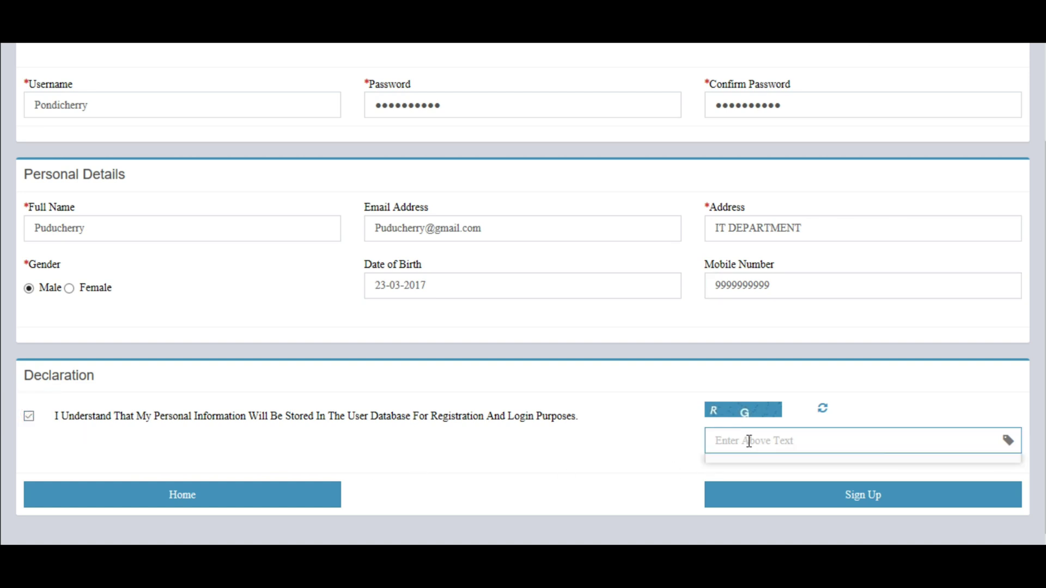
{"action": "type", "text": "RG"}
{"action": "left_click", "coordinate": [818, 495]}
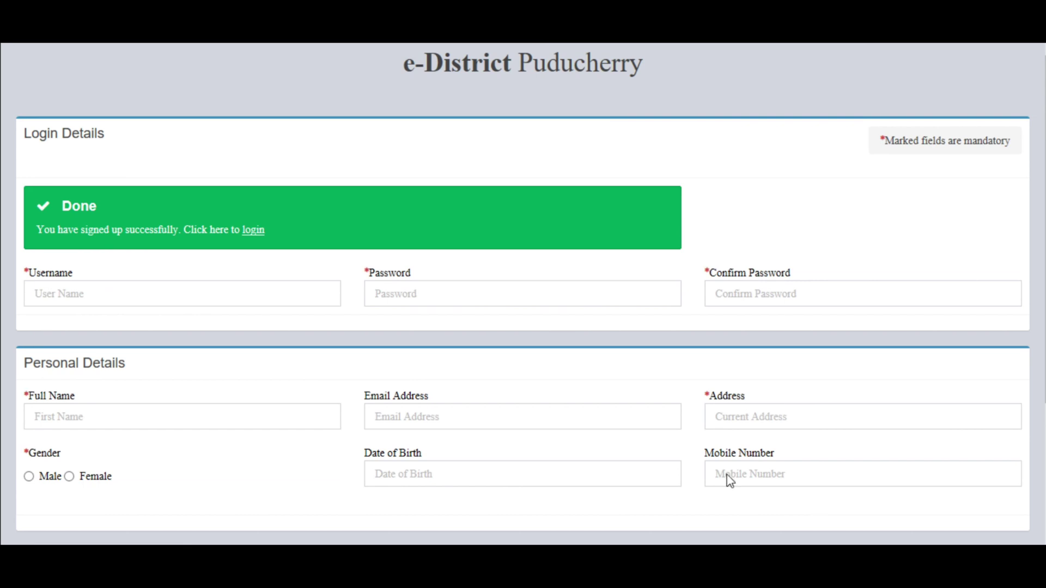
{"action": "left_click", "coordinate": [254, 232]}
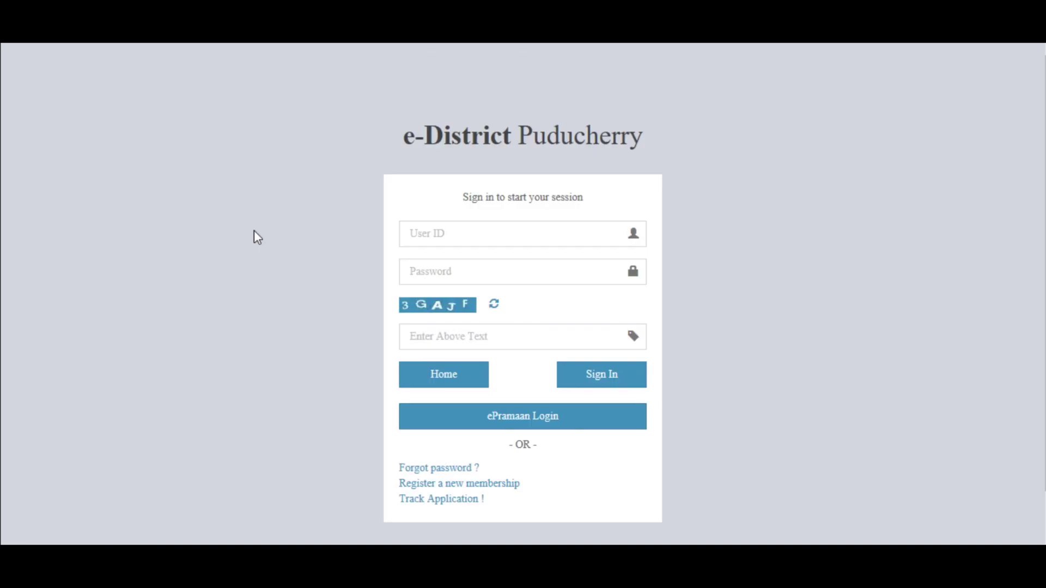
Sign in with the new account's user ID, its password and the shown captcha.
{"action": "left_click", "coordinate": [472, 231]}
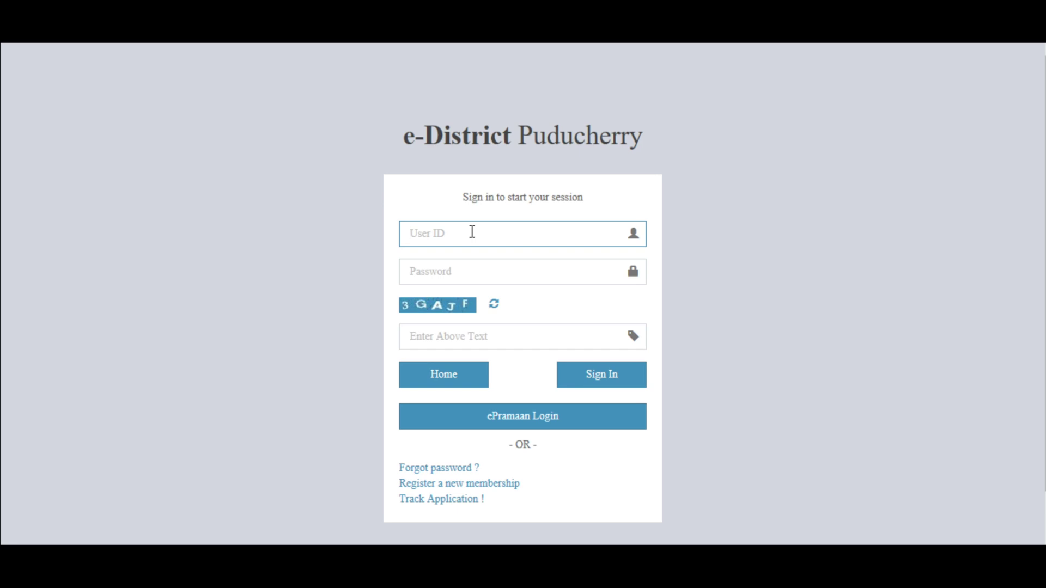
{"action": "type", "text": "Pondicherry"}
{"action": "key", "text": "Tab"}
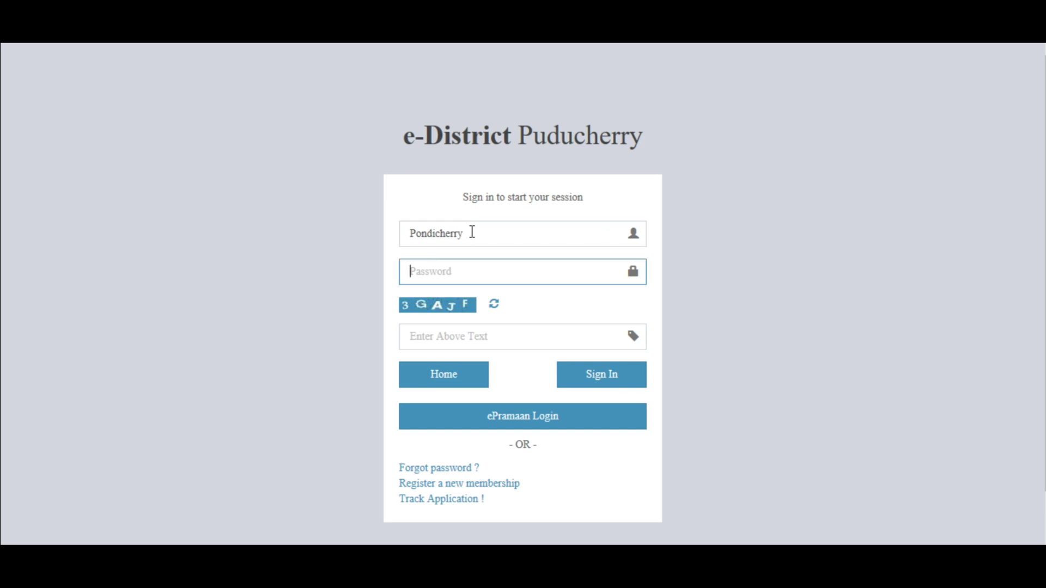
{"action": "type", "text": "•••••••••••"}
{"action": "key", "text": "Tab"}
{"action": "type", "text": "3GA"}
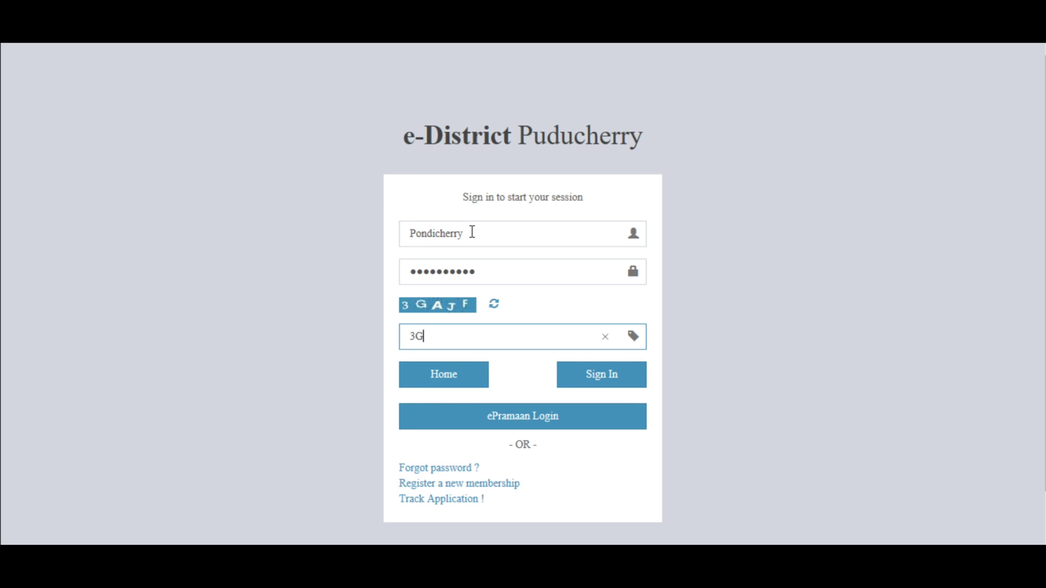
{"action": "type", "text": "JF"}
{"action": "left_click", "coordinate": [606, 384]}
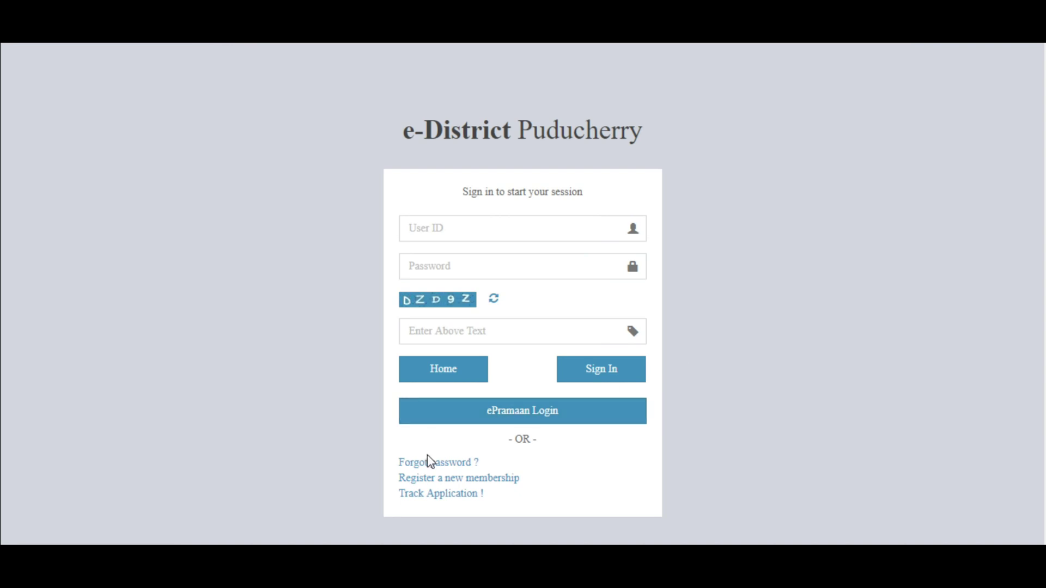
Request a forgot-password reset for the account's username by mobile OTP.
{"action": "left_click", "coordinate": [432, 465]}
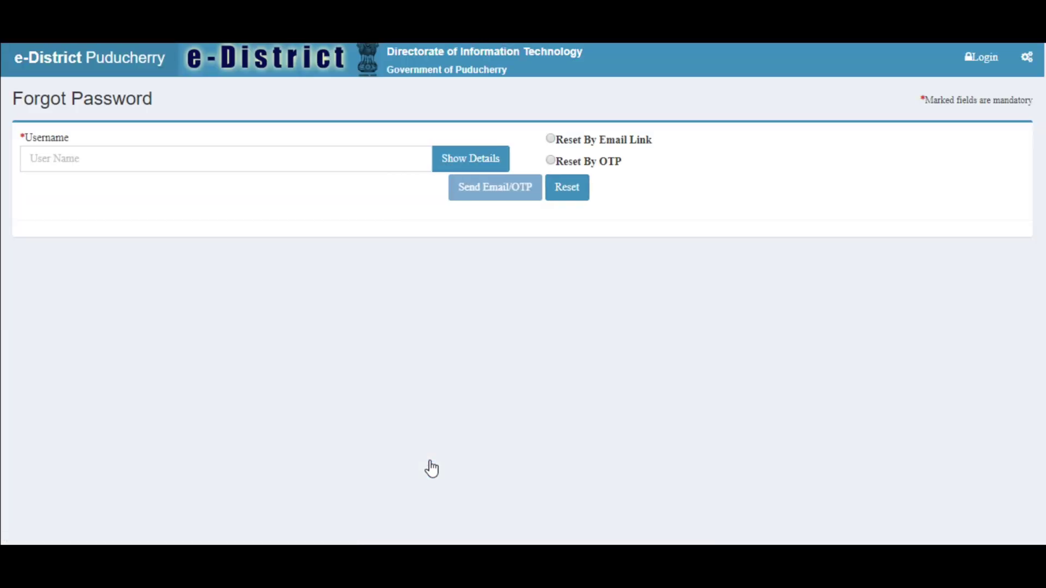
{"action": "left_click", "coordinate": [223, 162]}
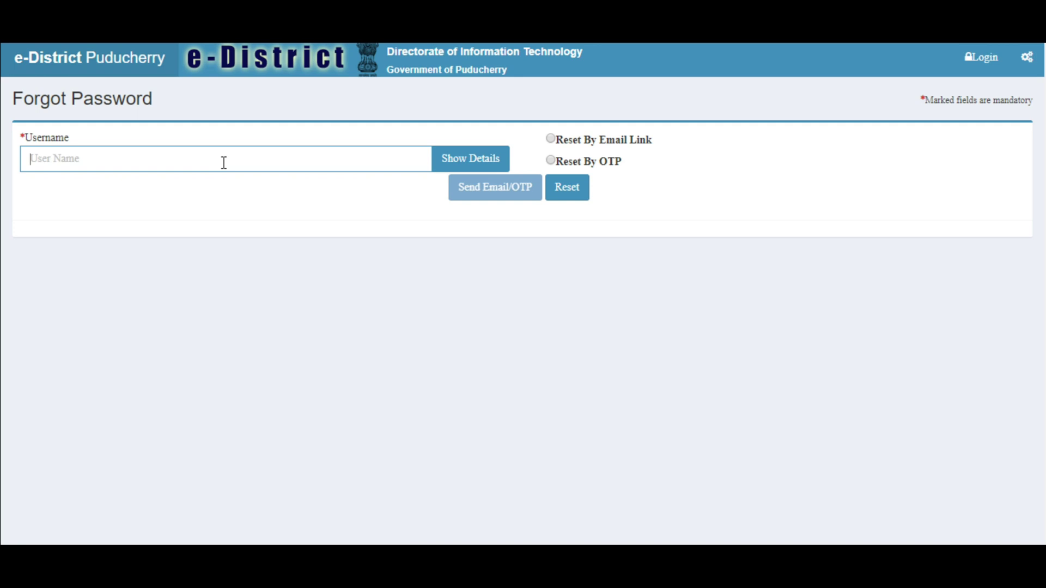
{"action": "type", "text": "karthikeyan"}
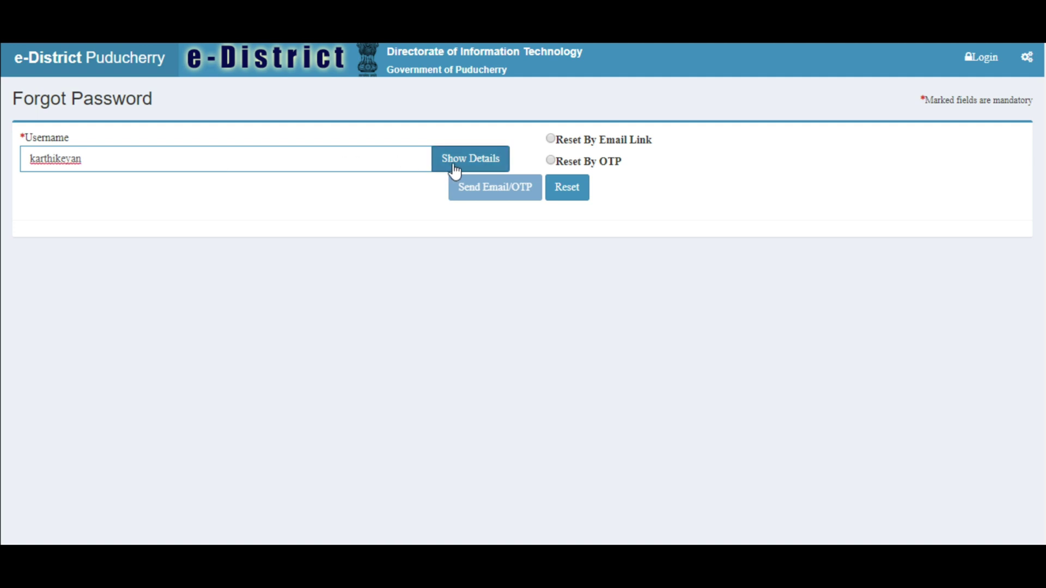
{"action": "left_click", "coordinate": [460, 168]}
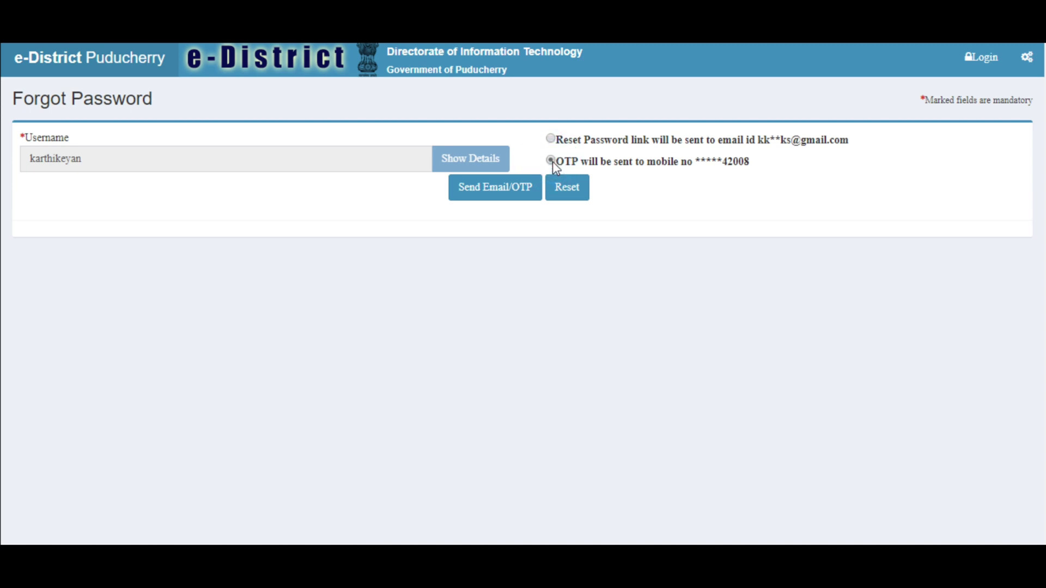
{"action": "left_click", "coordinate": [551, 161]}
{"action": "left_click", "coordinate": [509, 196]}
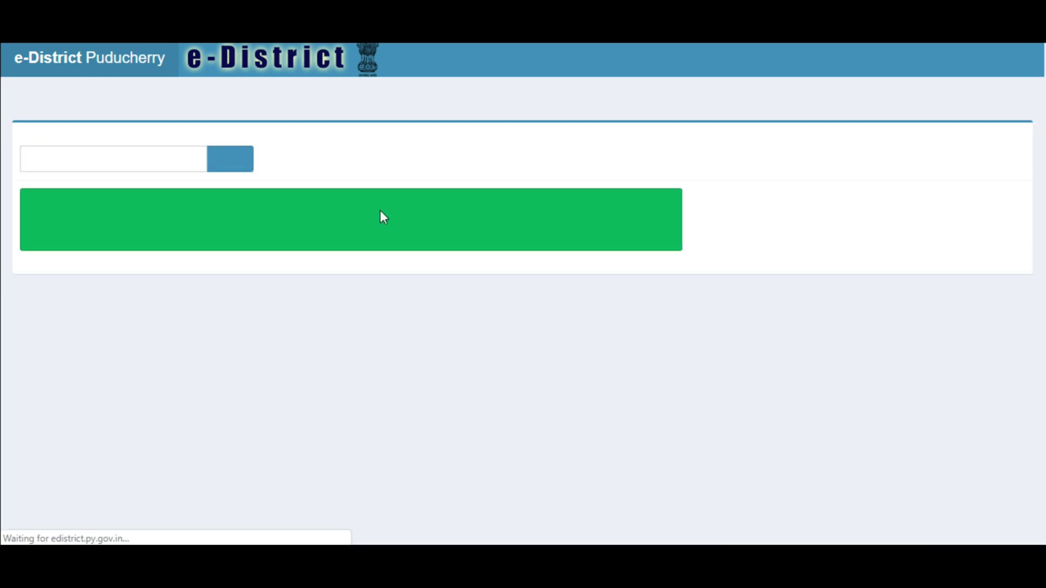
Enter and verify the OTP received on the registered mobile.
{"action": "left_click", "coordinate": [68, 158]}
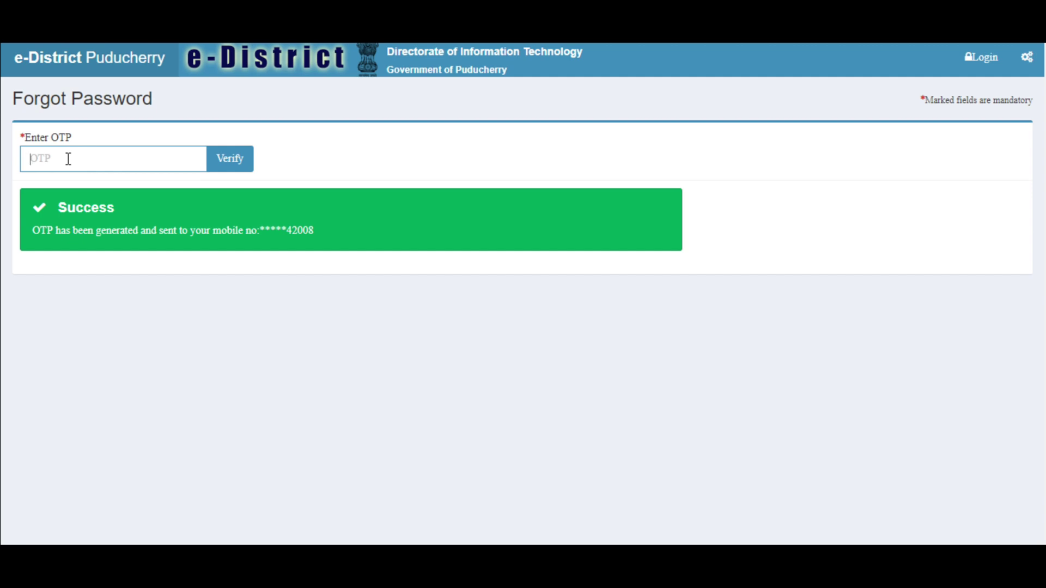
{"action": "left_click", "coordinate": [243, 168]}
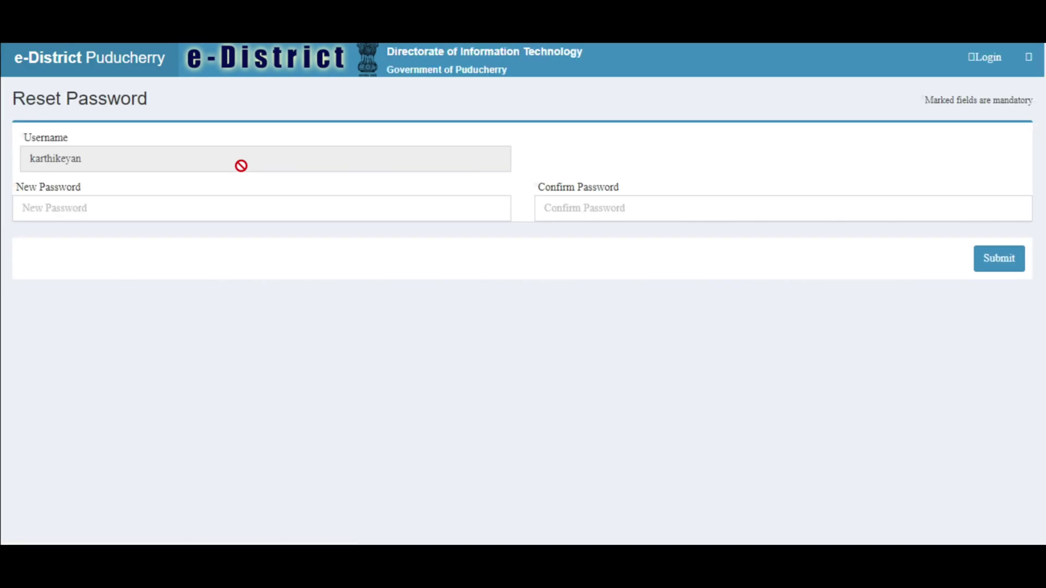
Enter the new password in both fields, submit it, then return to Login.
{"action": "left_click", "coordinate": [253, 213]}
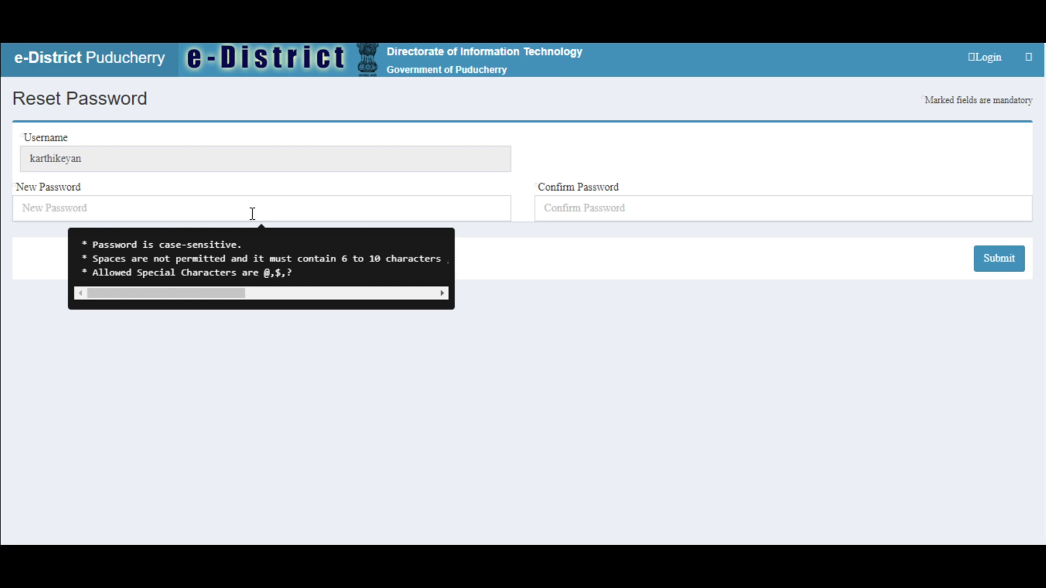
{"action": "left_click", "coordinate": [252, 213]}
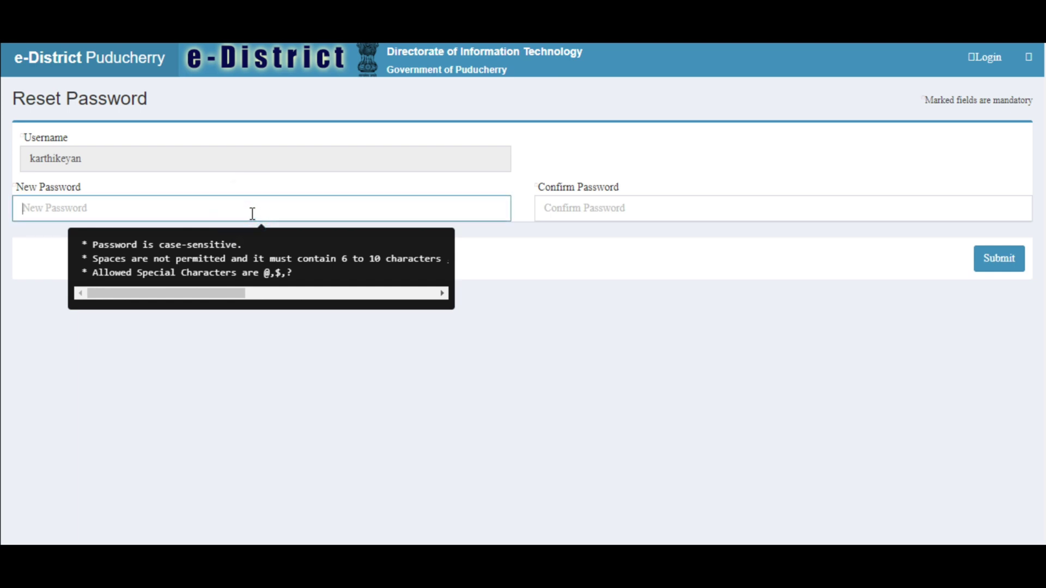
{"action": "key", "text": "Tab"}
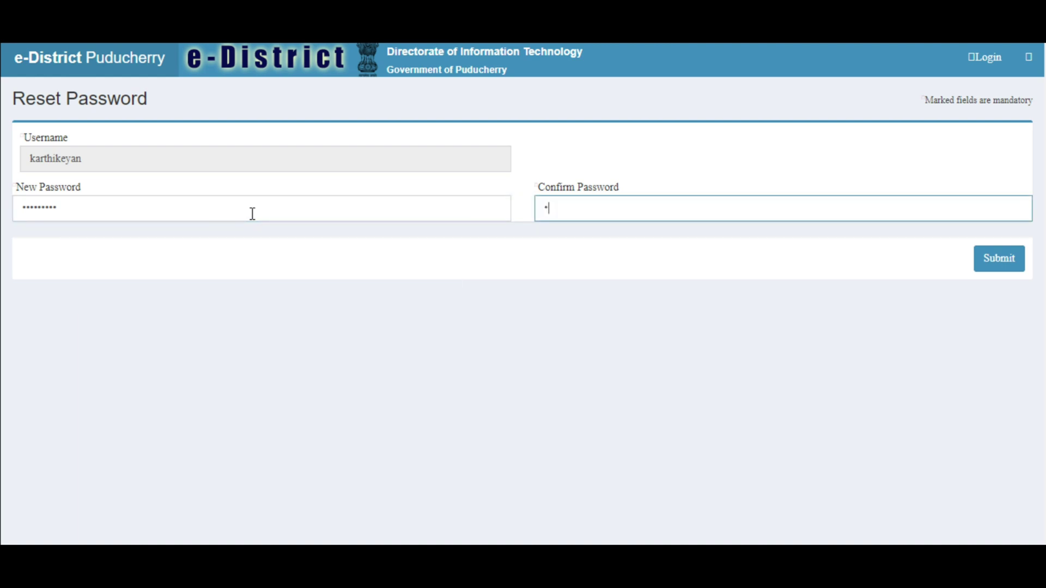
{"action": "left_click", "coordinate": [998, 262]}
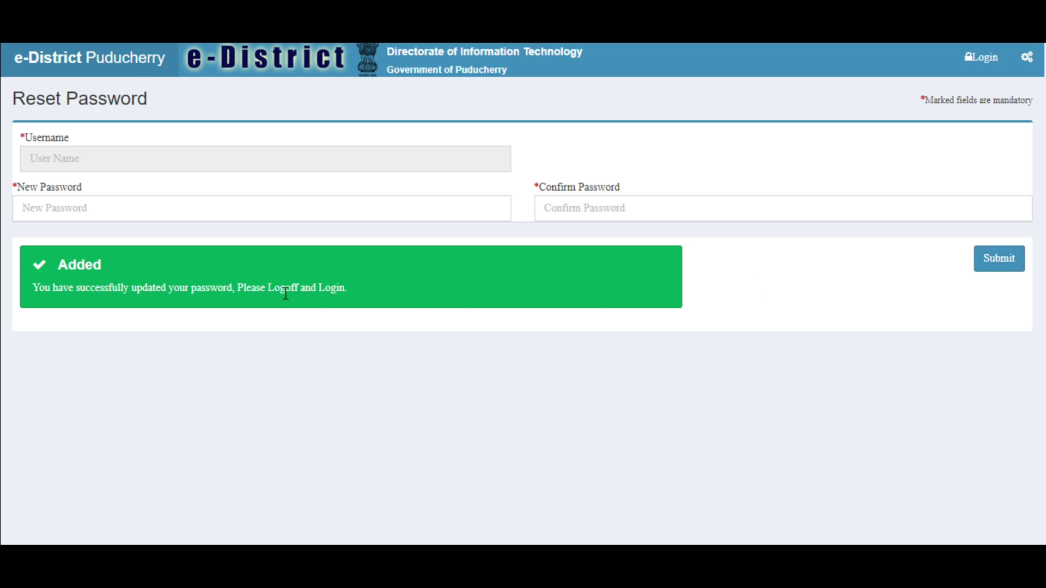
{"action": "left_click", "coordinate": [986, 64]}
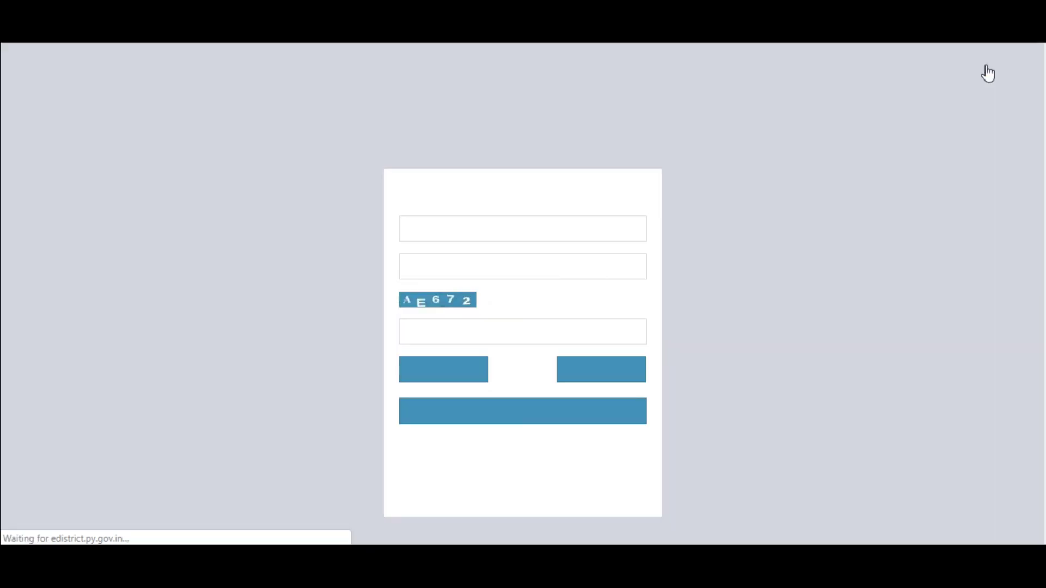
Sign in using the new password and the displayed captcha, then open Track Application.
{"action": "left_click", "coordinate": [484, 271]}
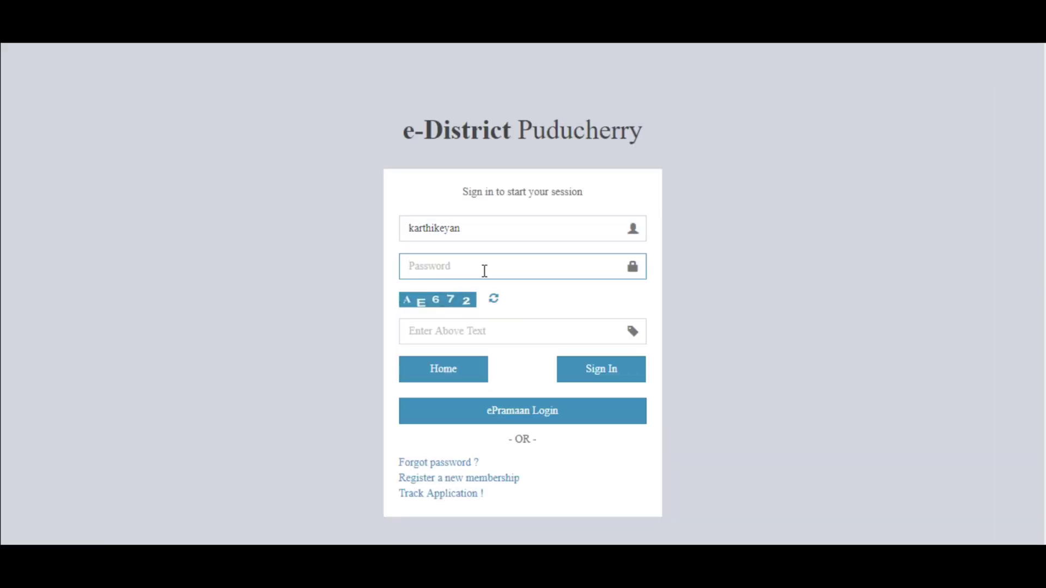
{"action": "type", "text": "*********"}
{"action": "left_click", "coordinate": [468, 340]}
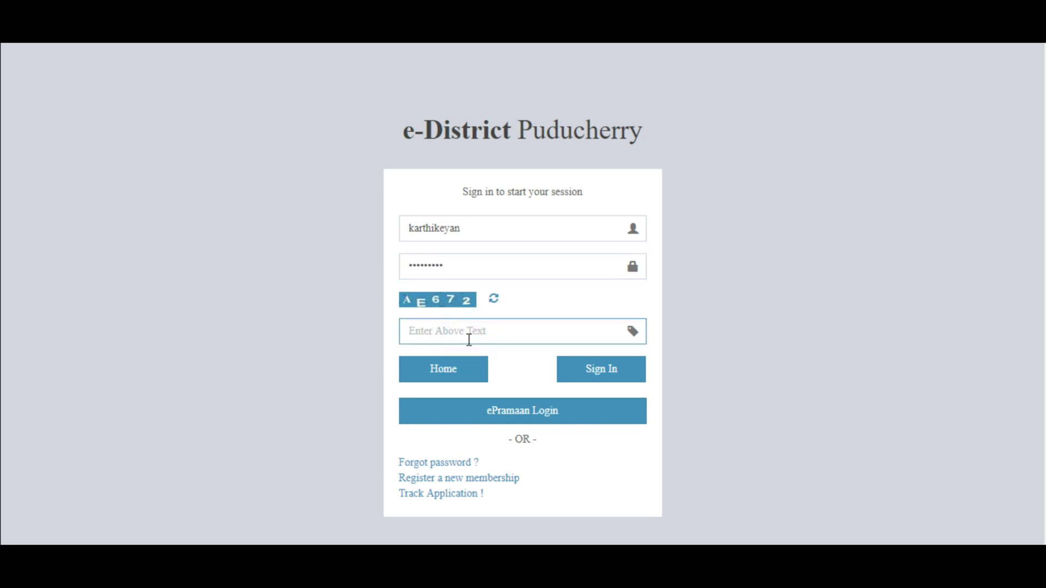
{"action": "type", "text": "AE672"}
{"action": "left_click", "coordinate": [615, 374]}
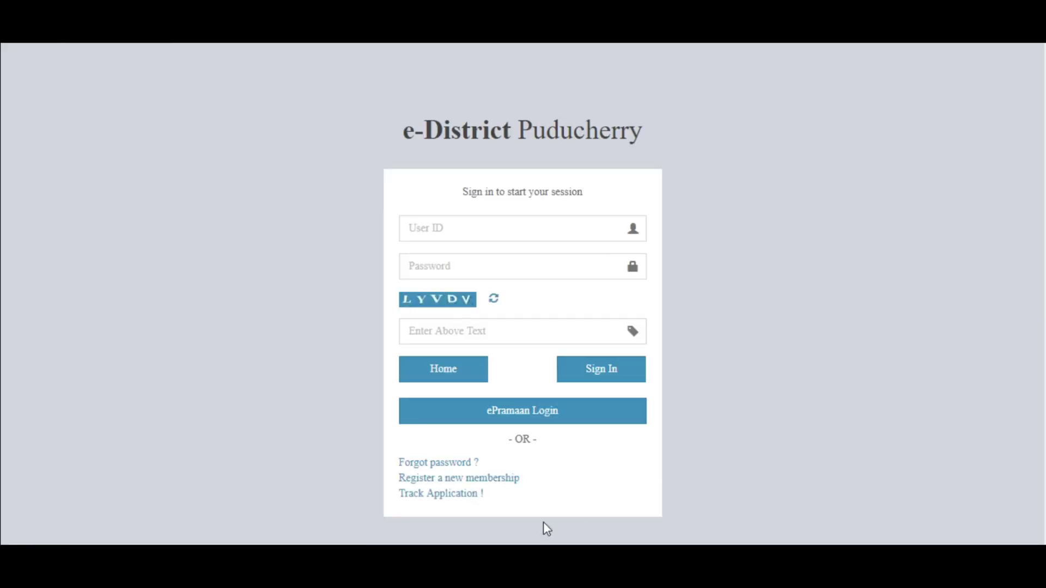
{"action": "left_click", "coordinate": [450, 498]}
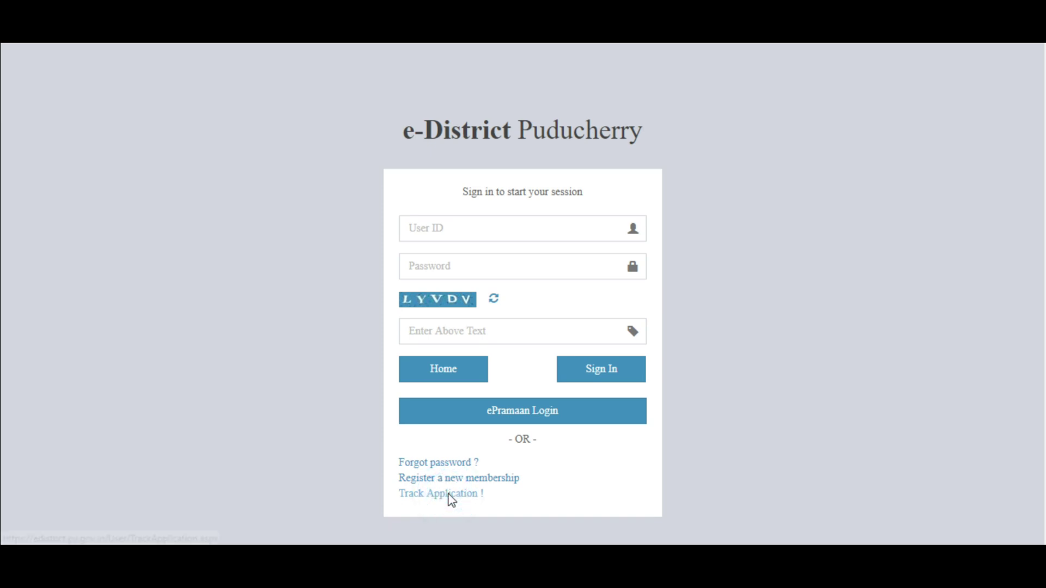